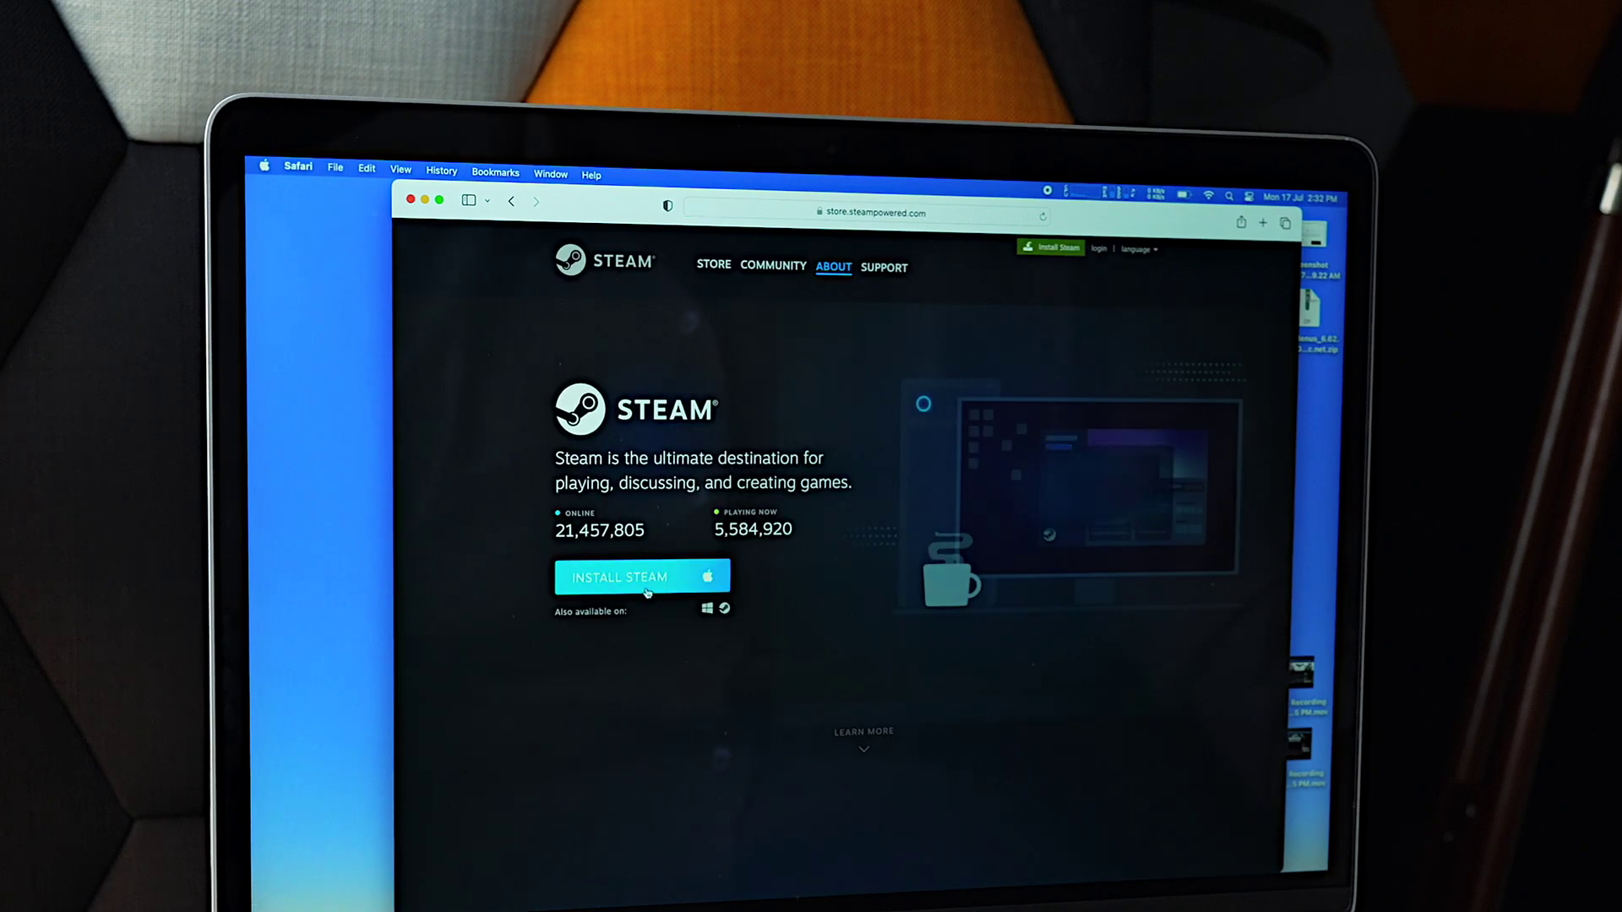
# - Download the Steam installer for macOS from store.steampowered.com, allowing the download
pyautogui.click(635, 580)
pyautogui.click(976, 586)
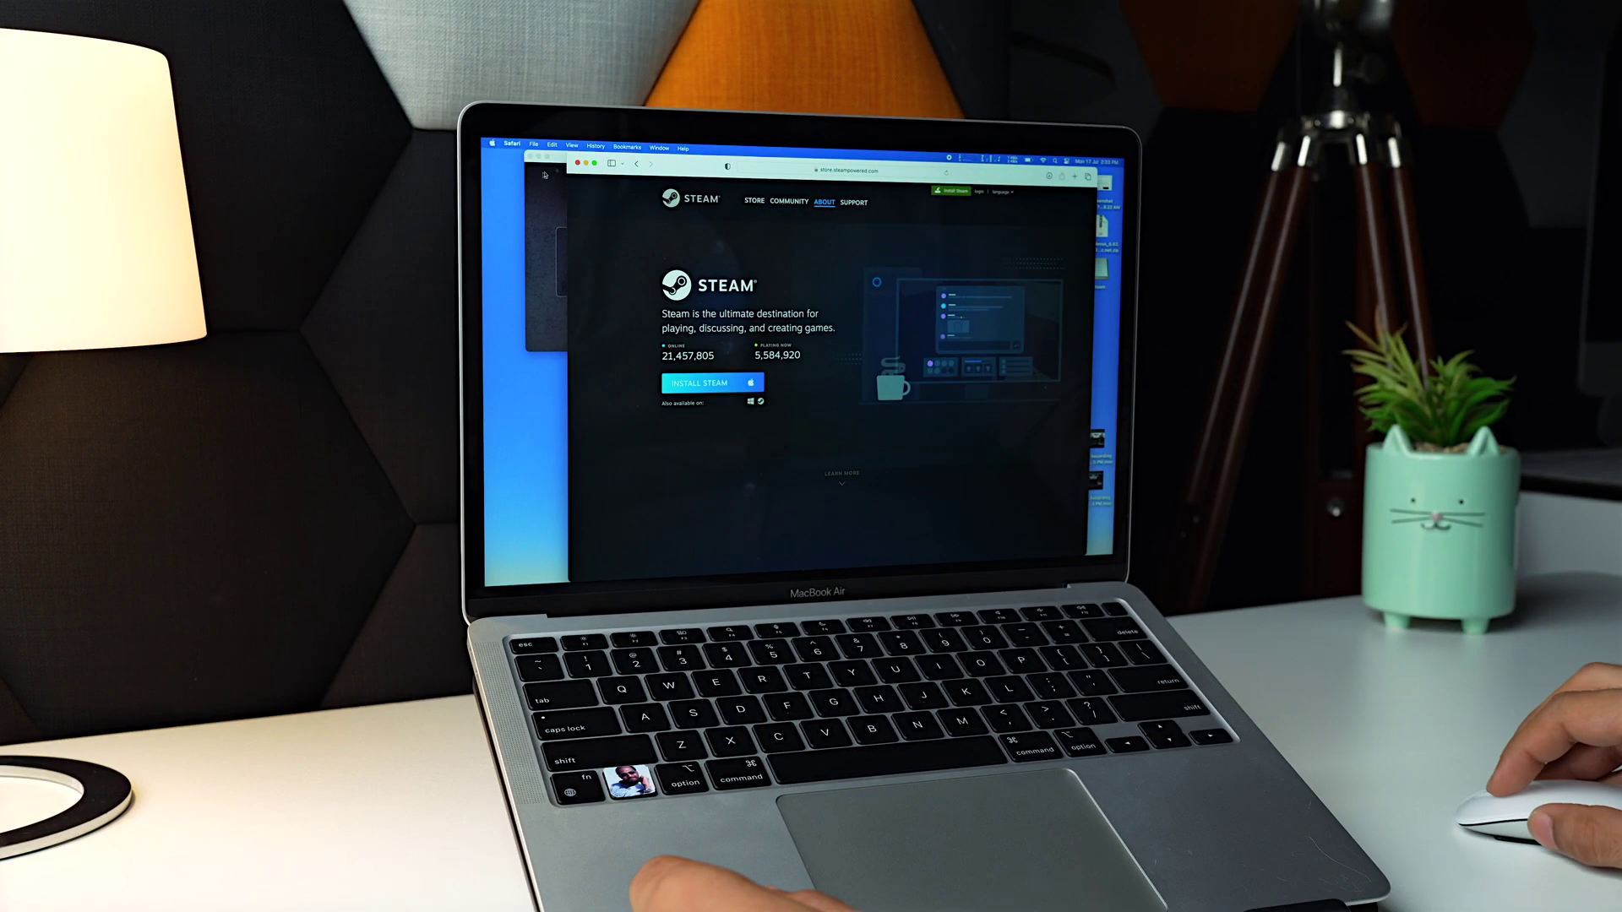
pyautogui.click(557, 167)
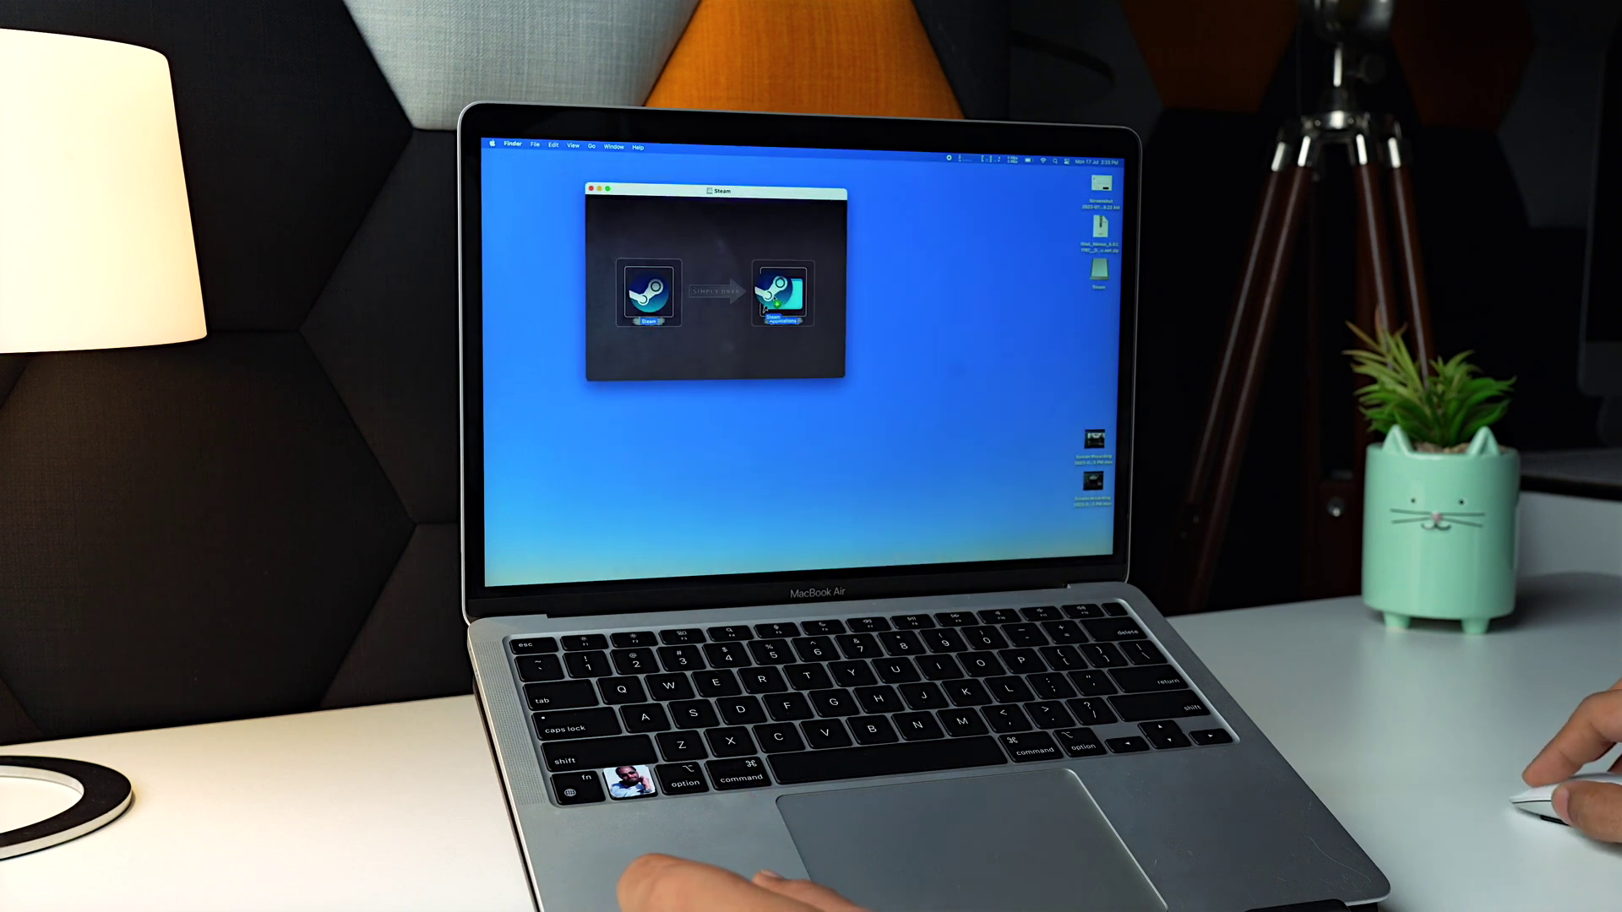
# - Copy Steam from the disk image into Applications and launch it from there
pyautogui.moveTo(769, 299); pyautogui.dragTo(773, 299)
pyautogui.doubleClick(777, 299)
pyautogui.click(708, 422)
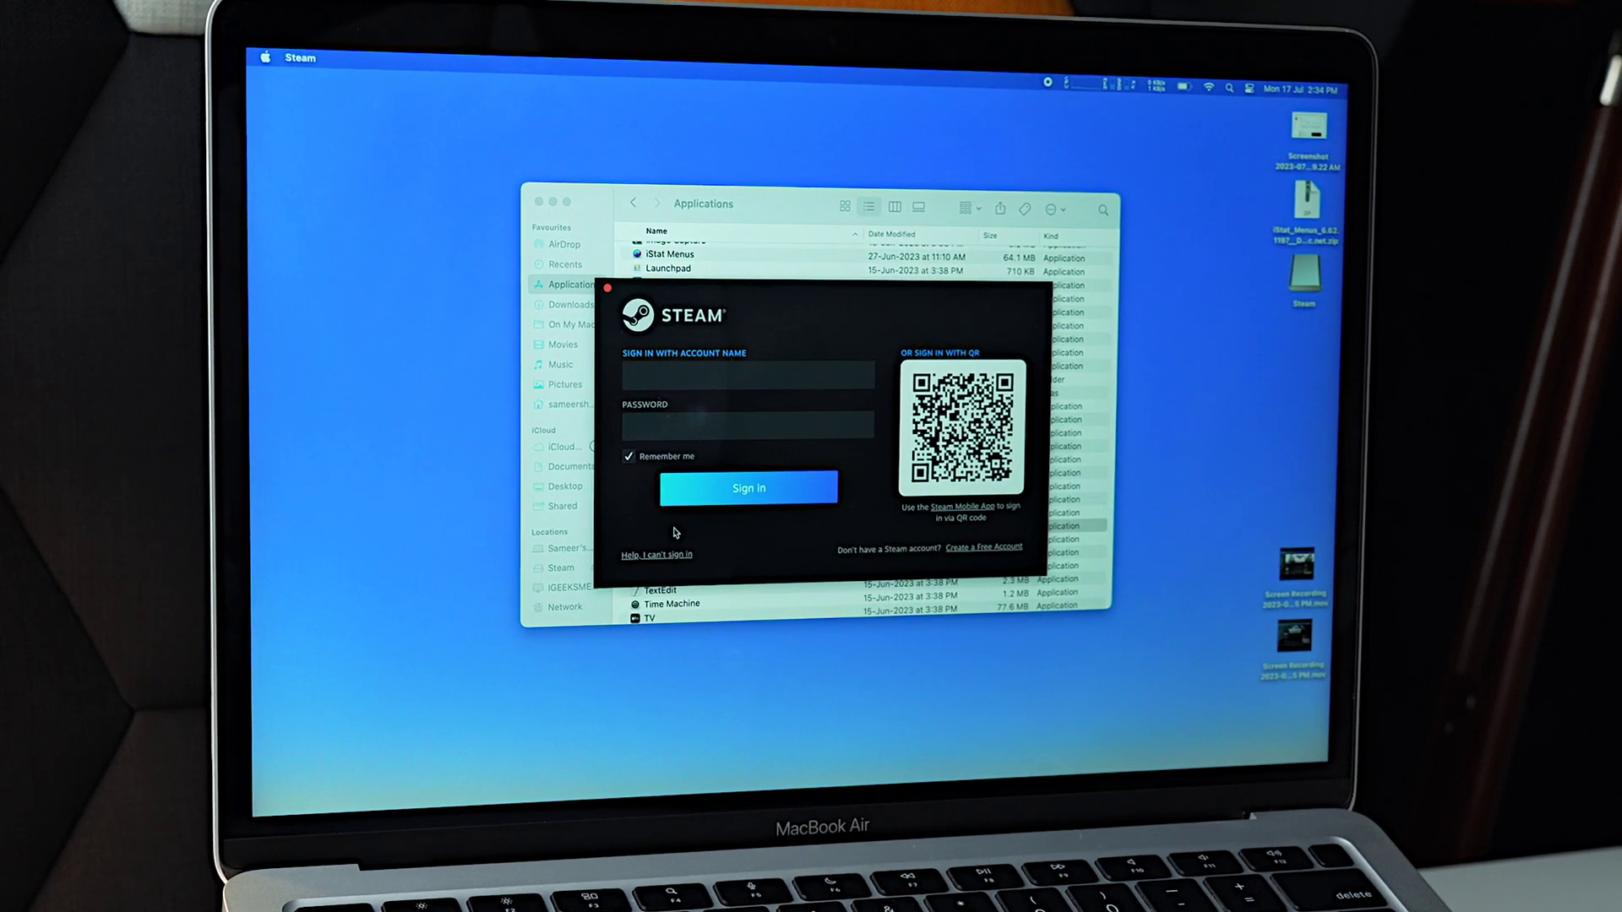
# - Start a new Steam account from the sign-in window's Create a Free Account option
pyautogui.click(977, 550)
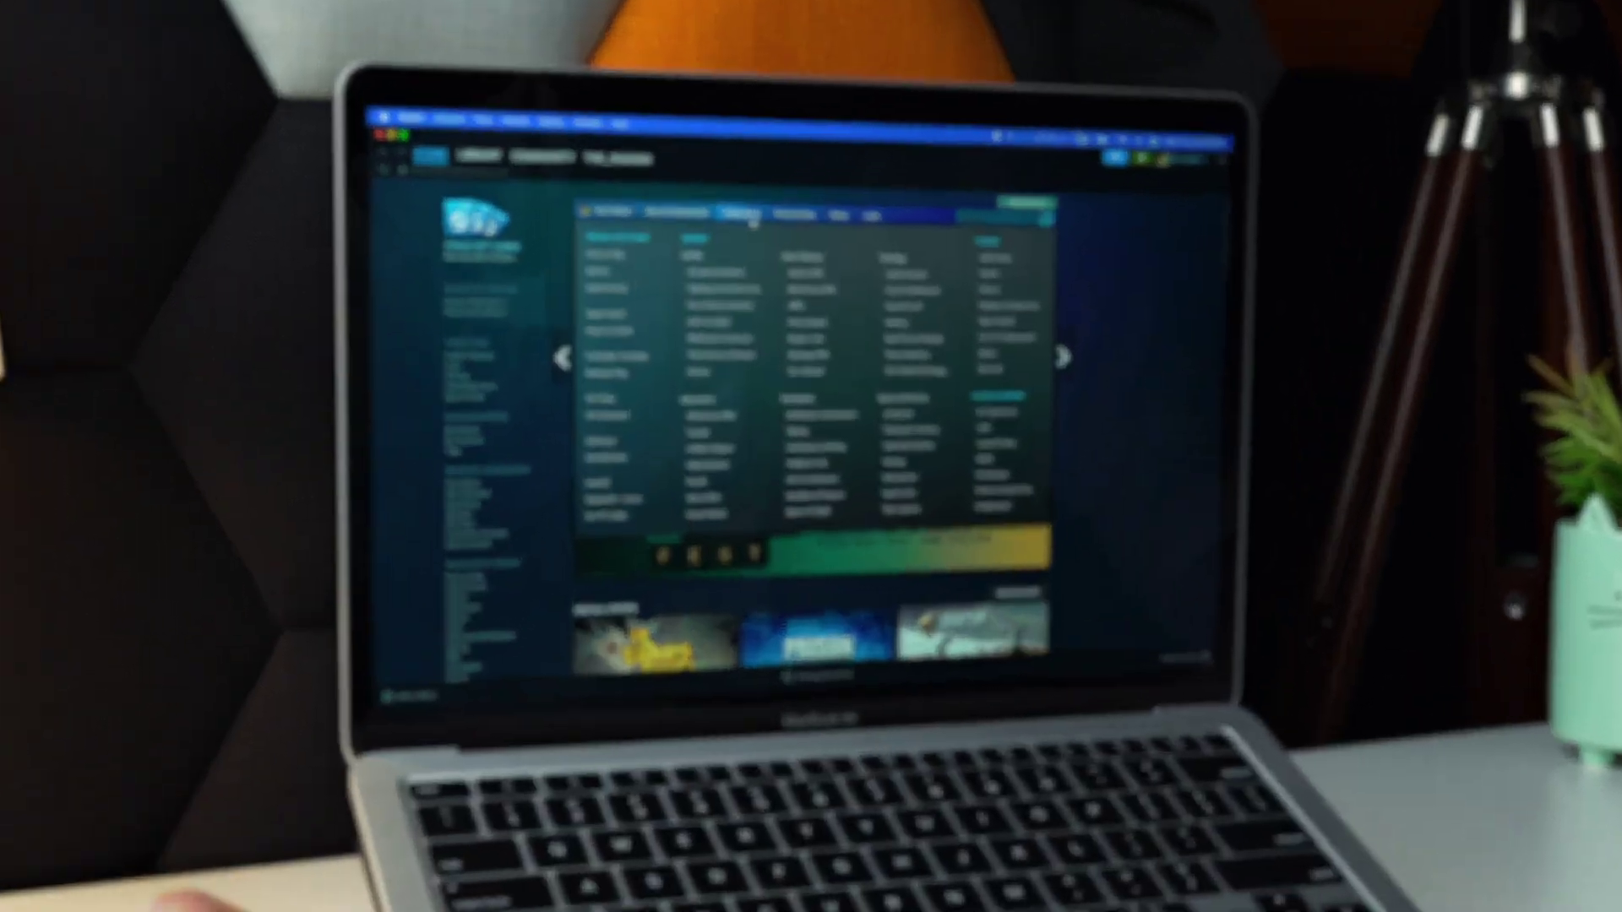
pyautogui.moveTo(723, 210)
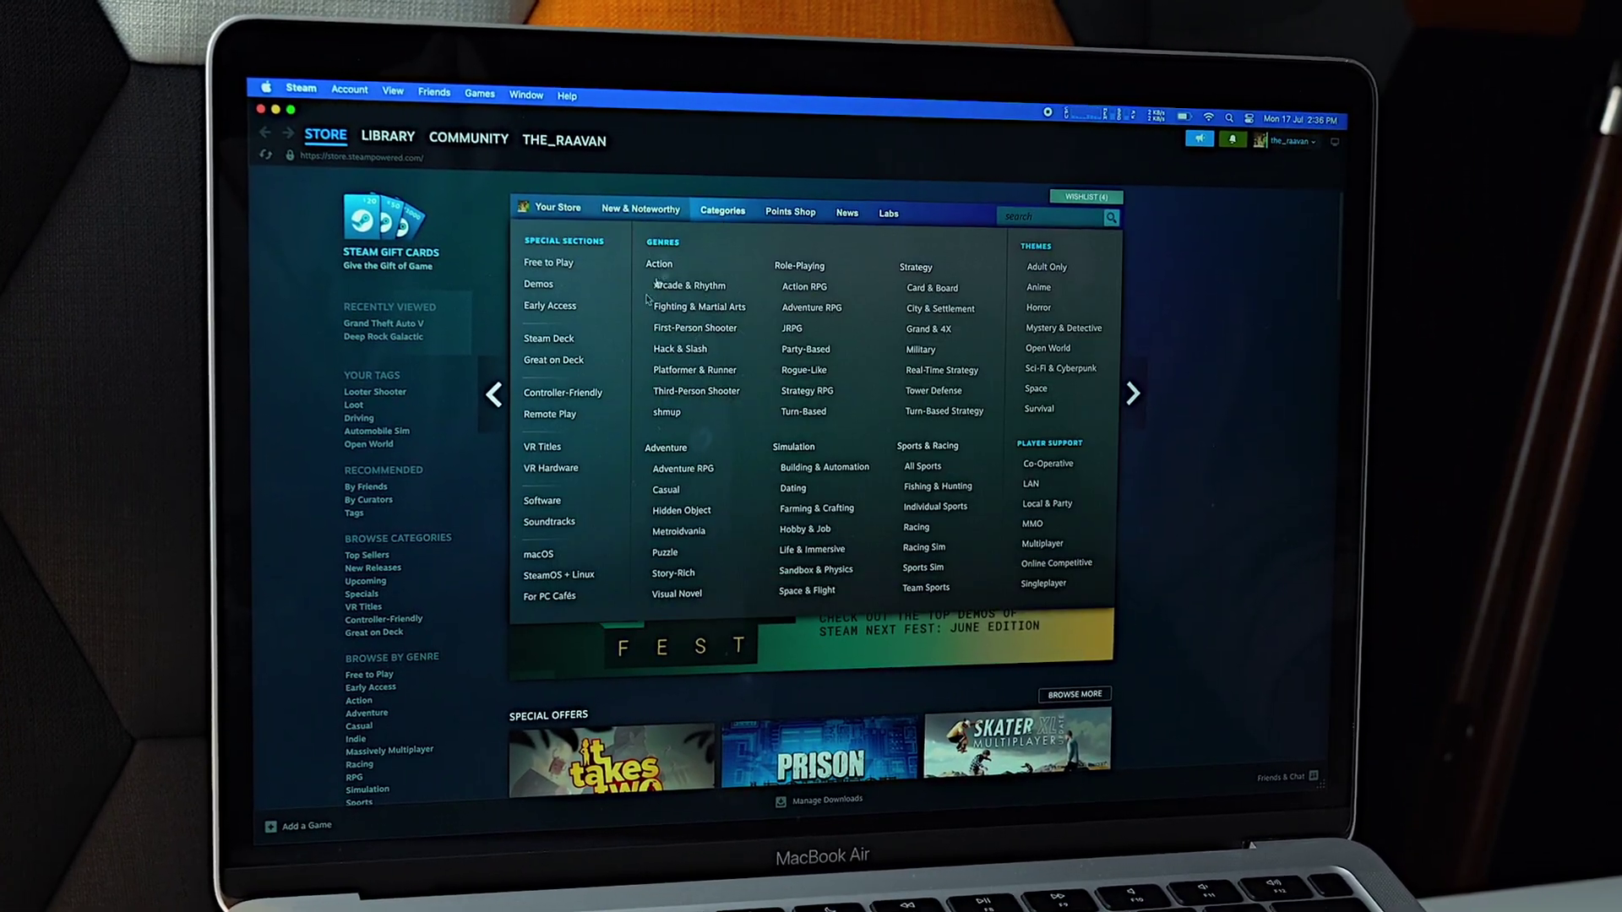
# - Show the macOS Titles page from the Store's Categories menu
pyautogui.click(539, 555)
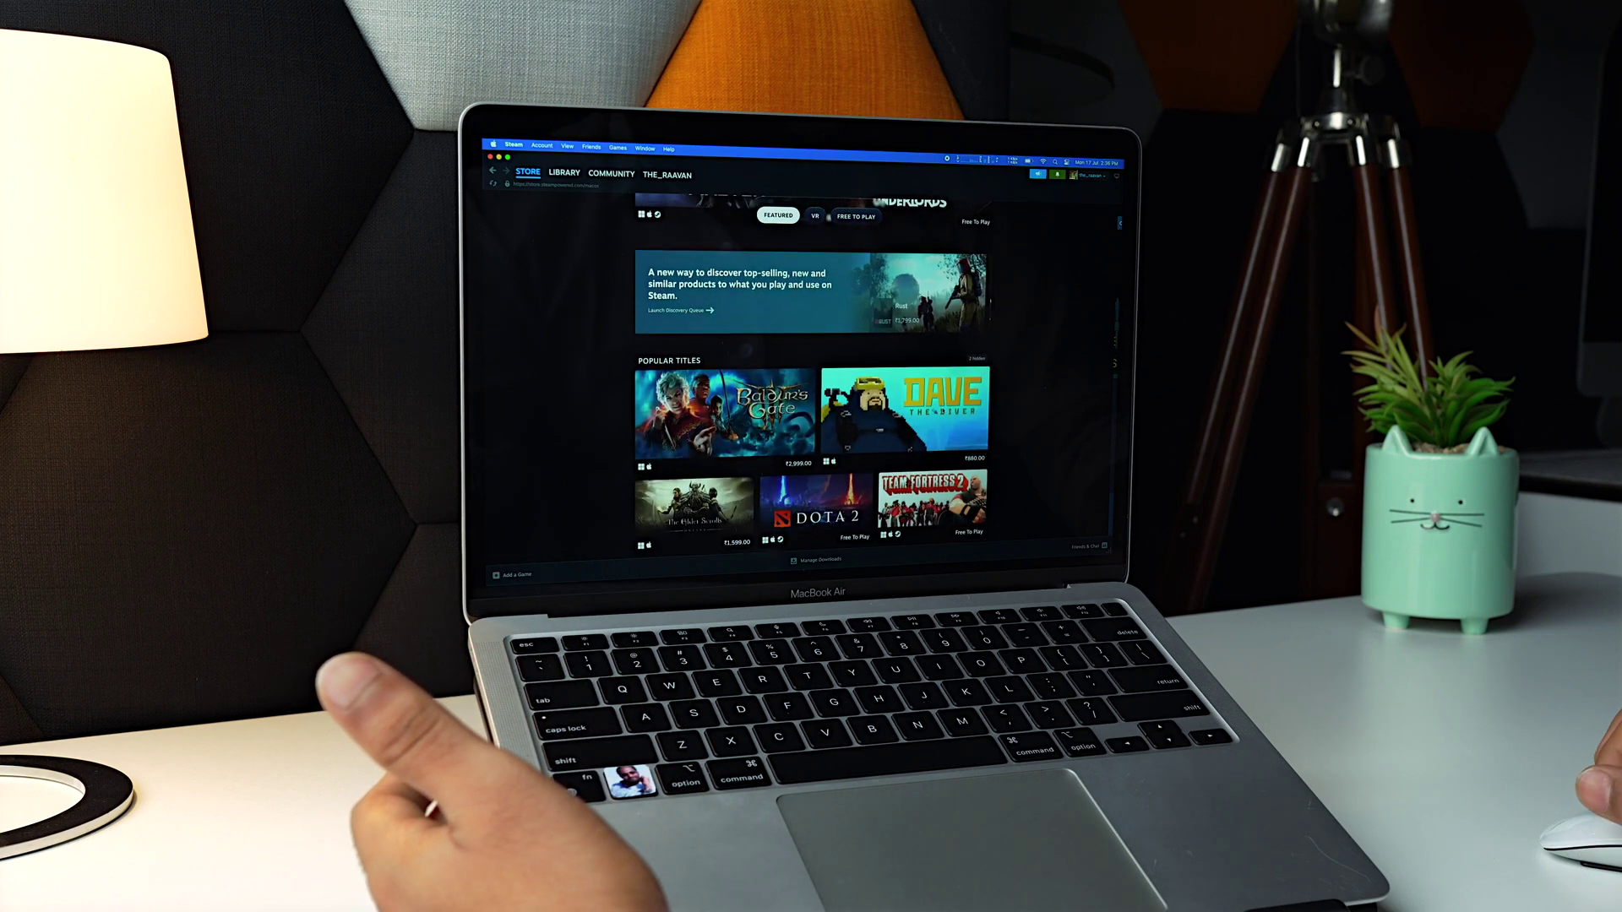
pyautogui.scroll(-2, 812, 373)
pyautogui.scroll(-2, 812, 374)
pyautogui.scroll(-2, 812, 374)
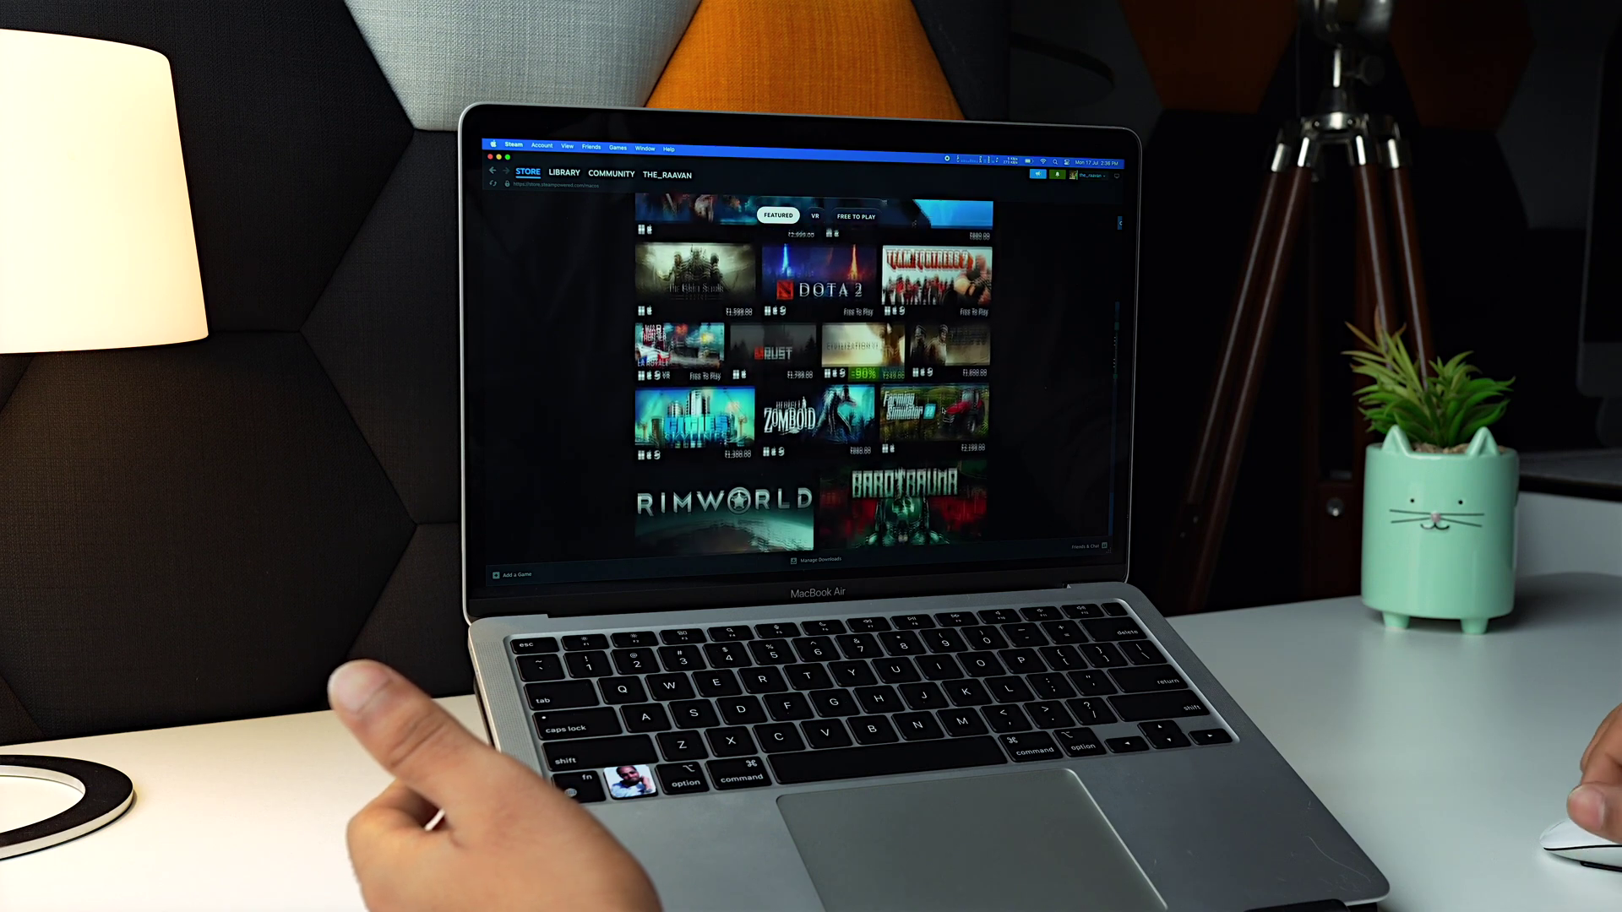
pyautogui.scroll(-2, 812, 373)
pyautogui.scroll(-2, 943, 409)
pyautogui.scroll(-1, 943, 409)
pyautogui.scroll(-1, 943, 409)
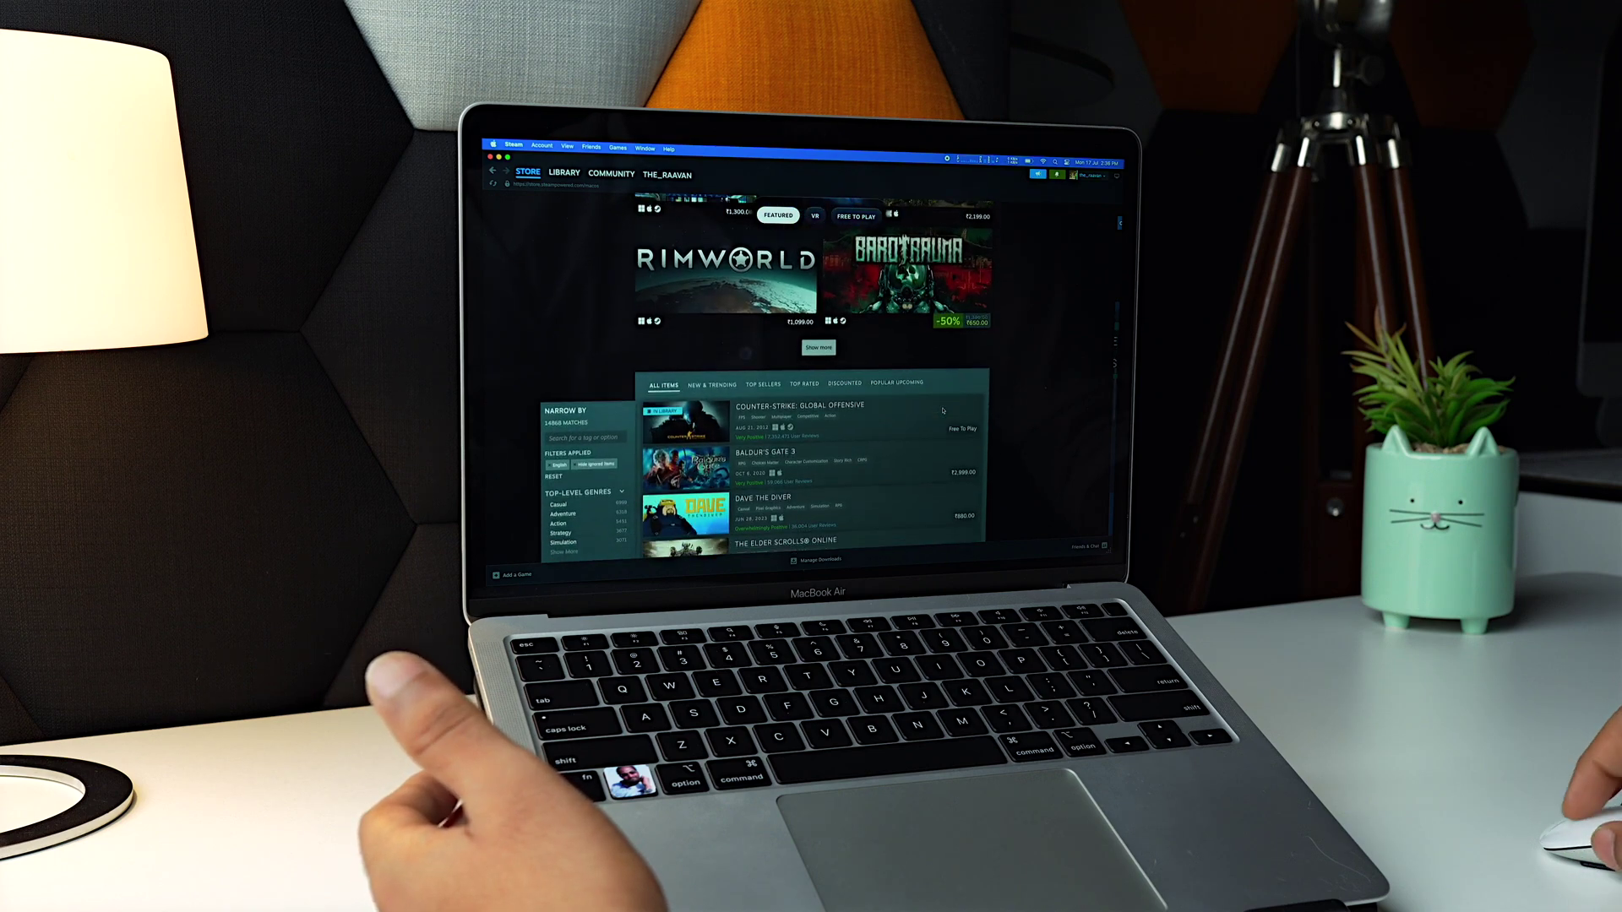
pyautogui.scroll(-1, 943, 408)
pyautogui.scroll(-1, 945, 409)
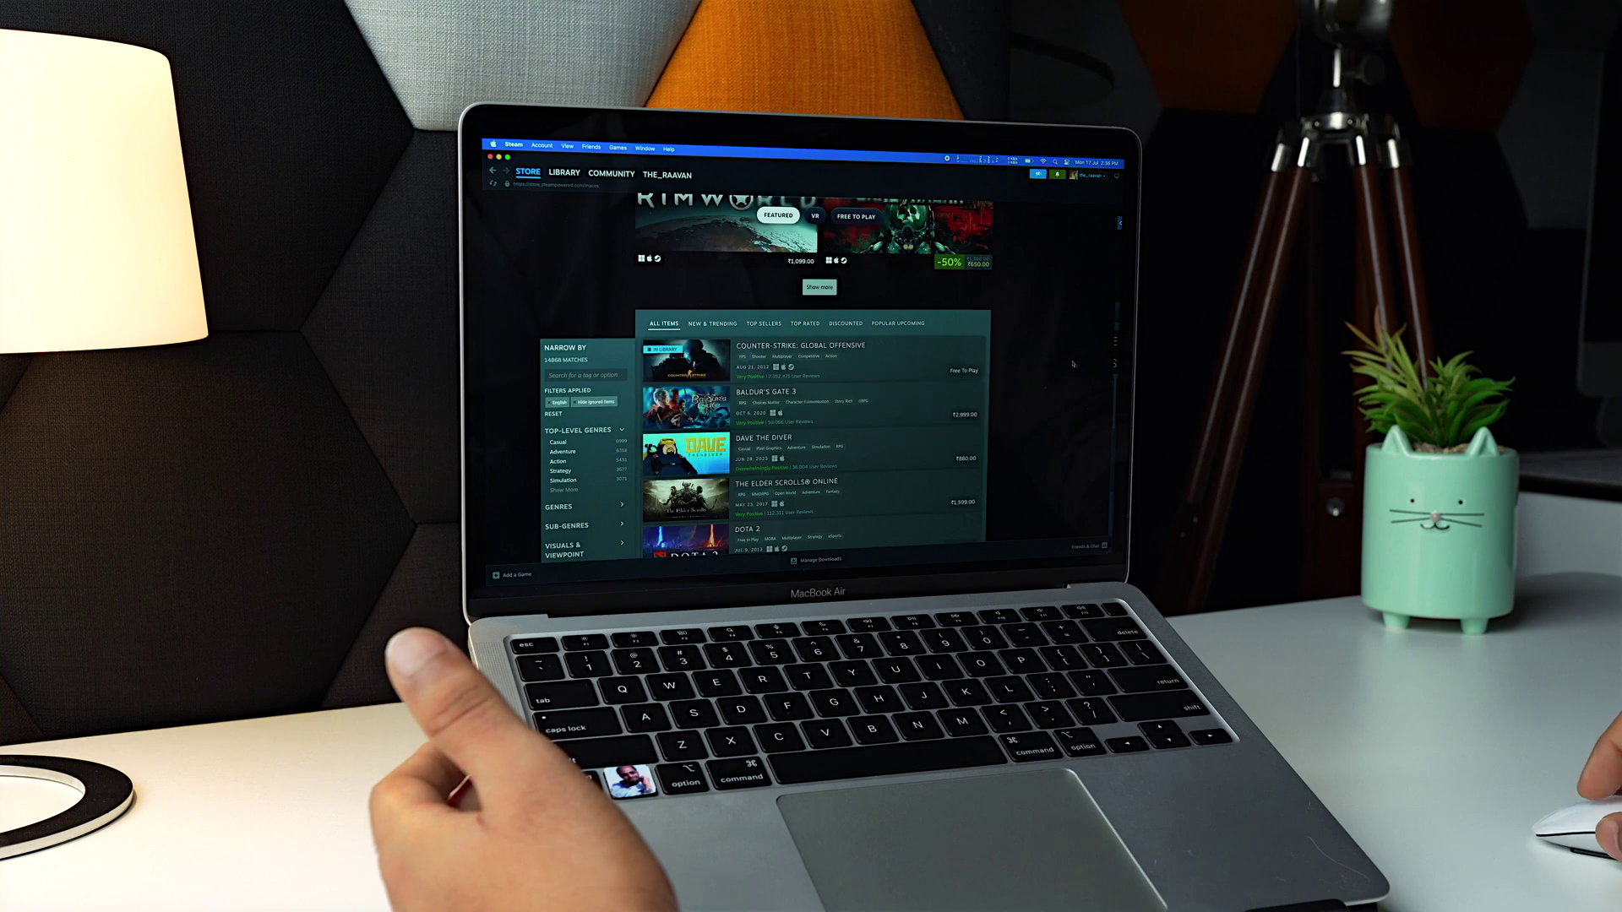
pyautogui.scroll(-1, 1065, 365)
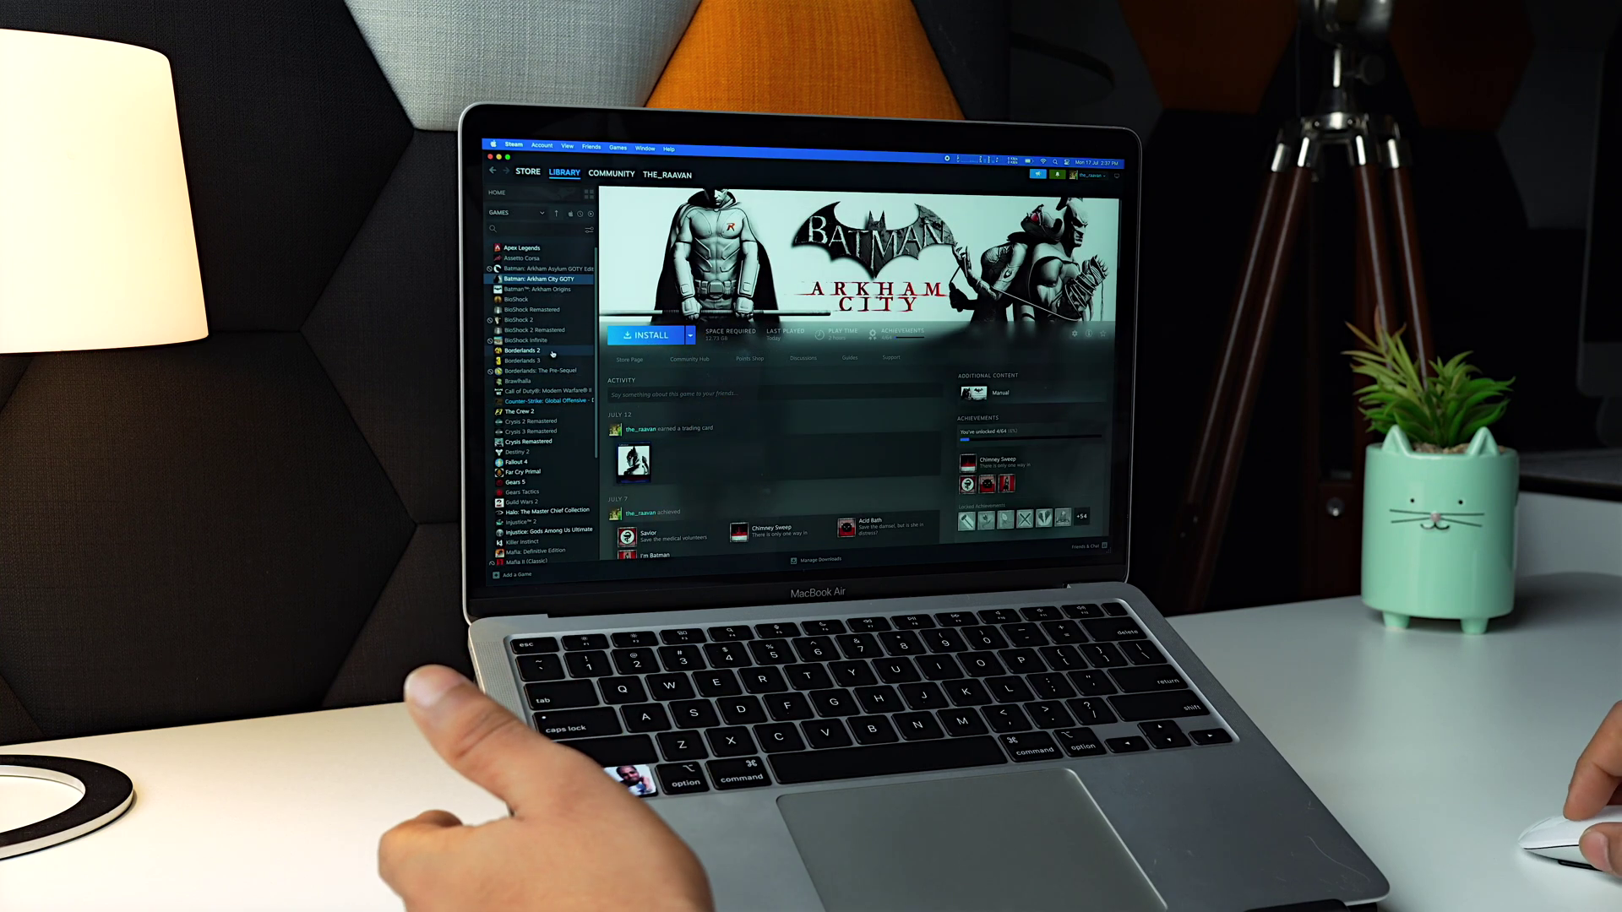
# - Browse Borderlands 2, both Witcher games, Mafia and Injustice 2, then install Counter-Strike: Global Offensive
pyautogui.click(553, 351)
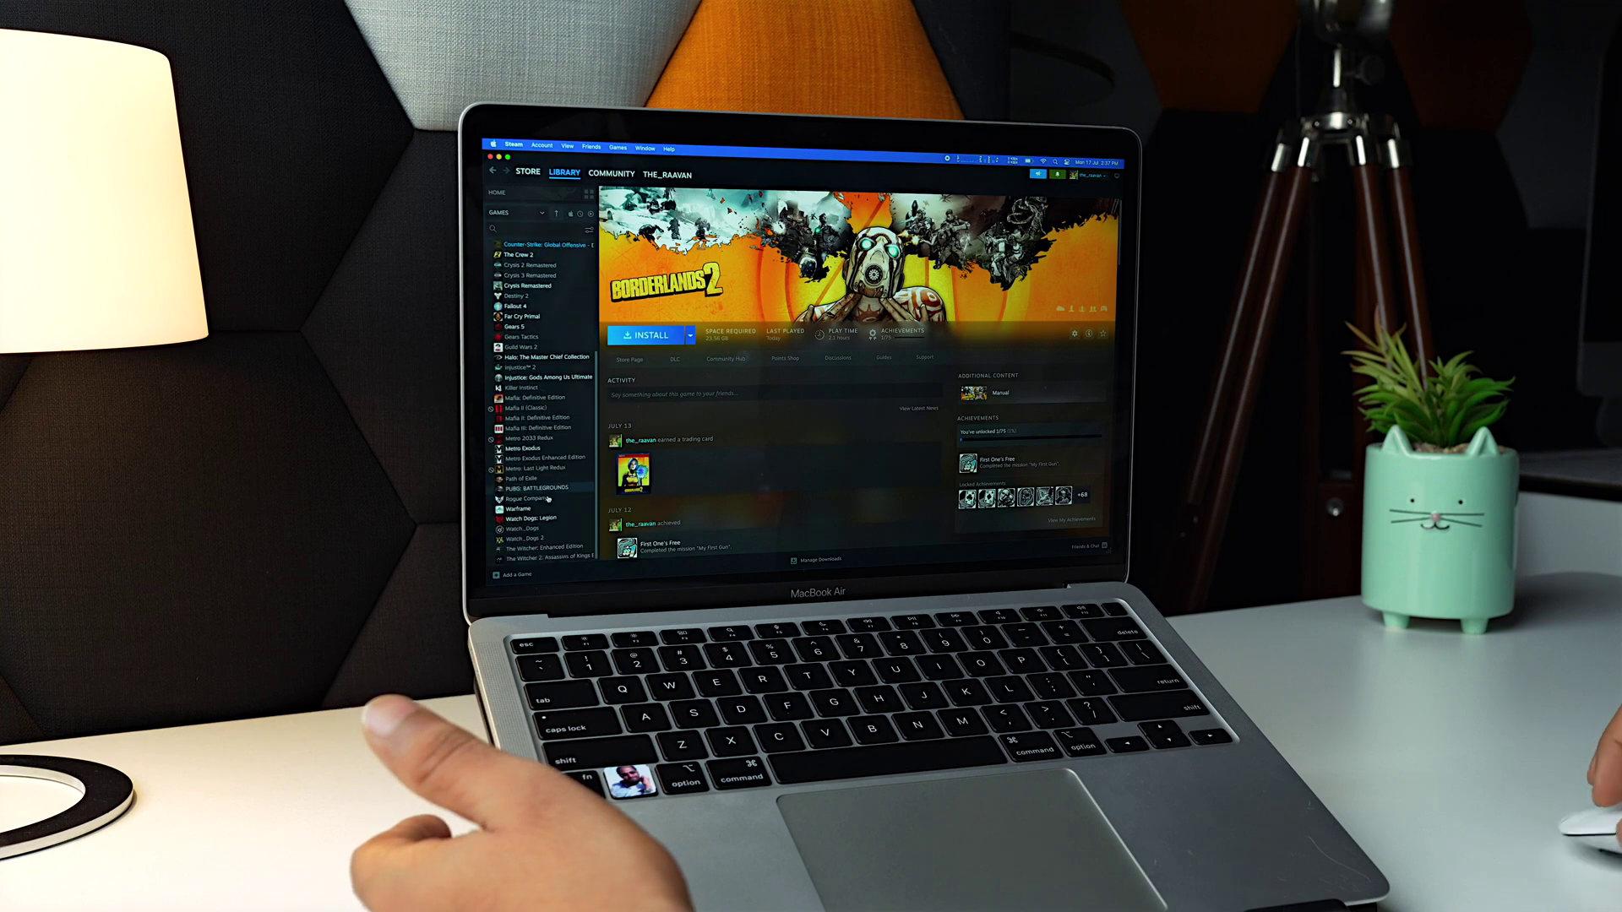
pyautogui.click(548, 545)
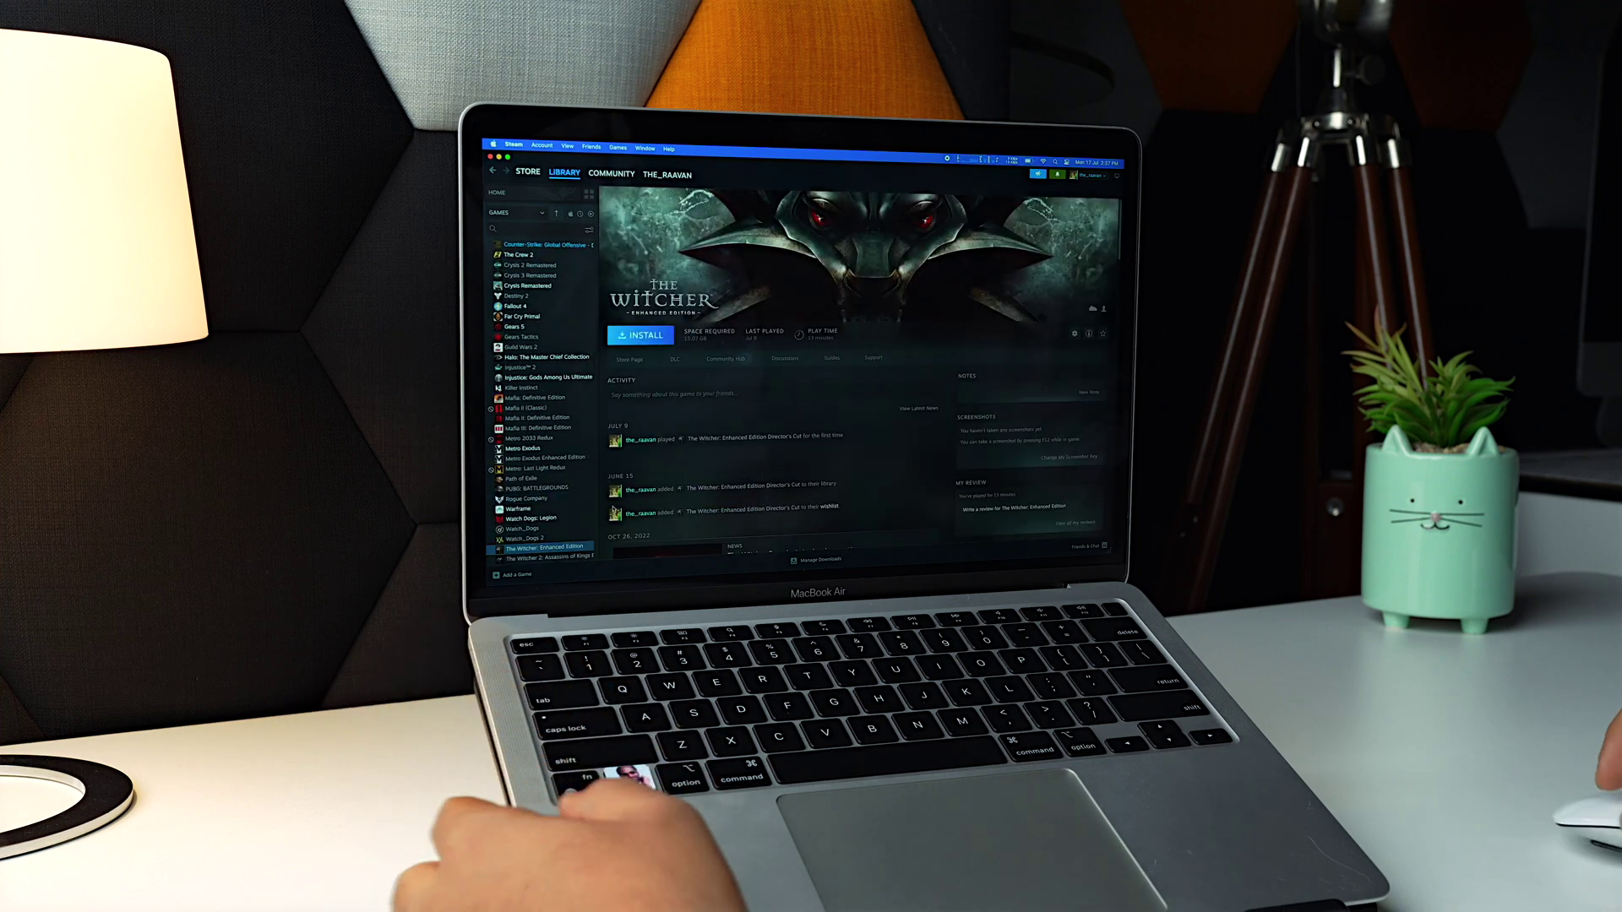
pyautogui.click(573, 557)
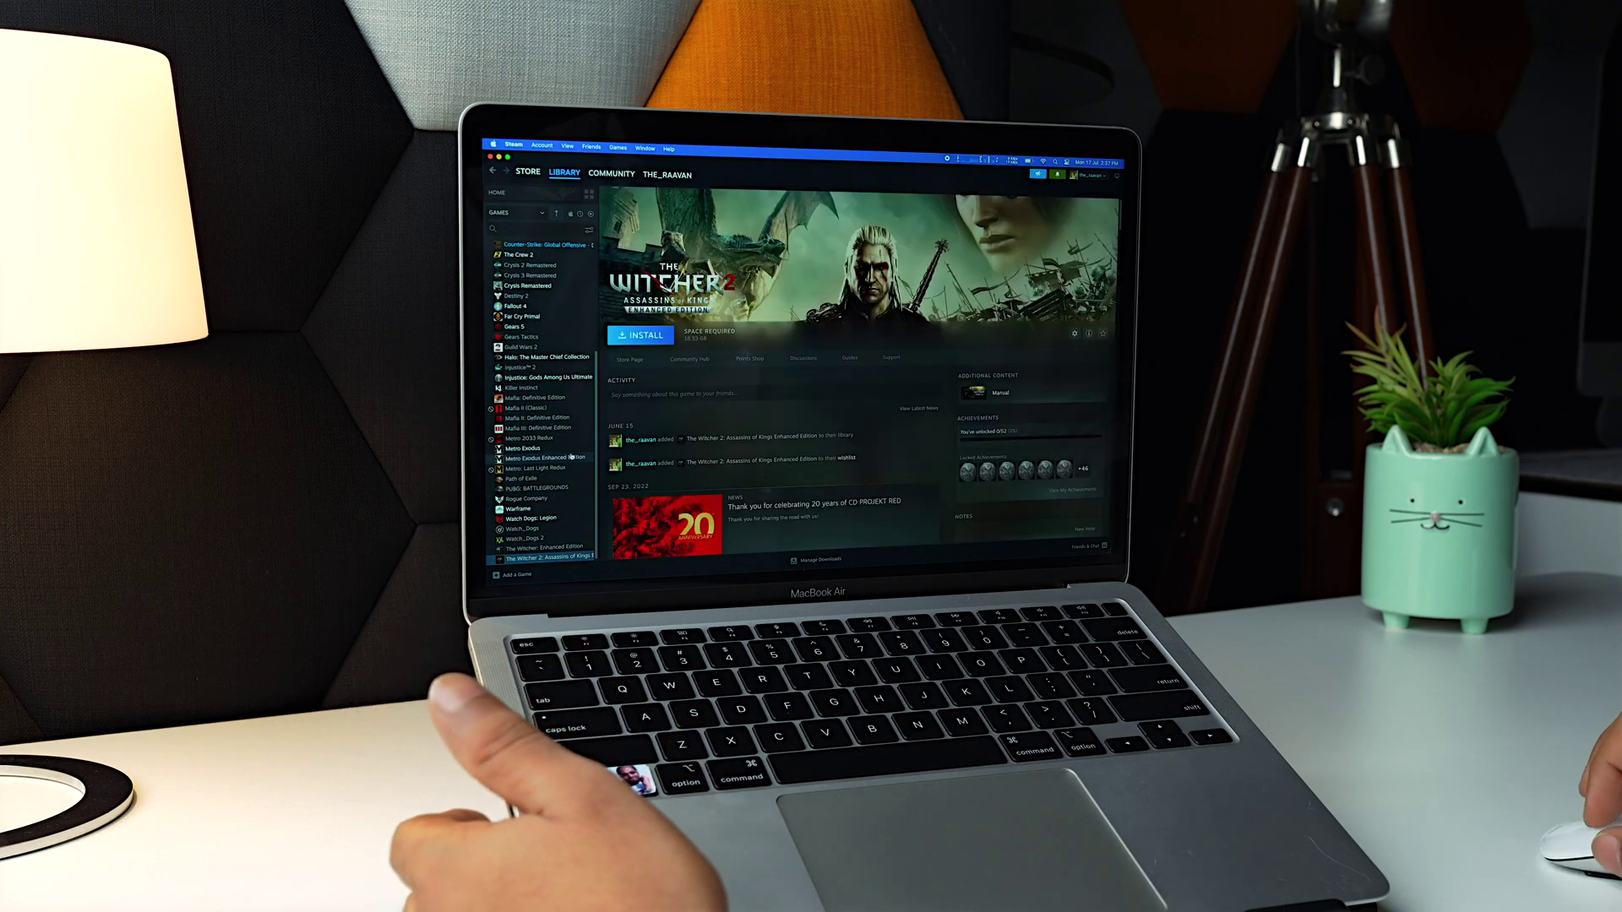
pyautogui.click(545, 397)
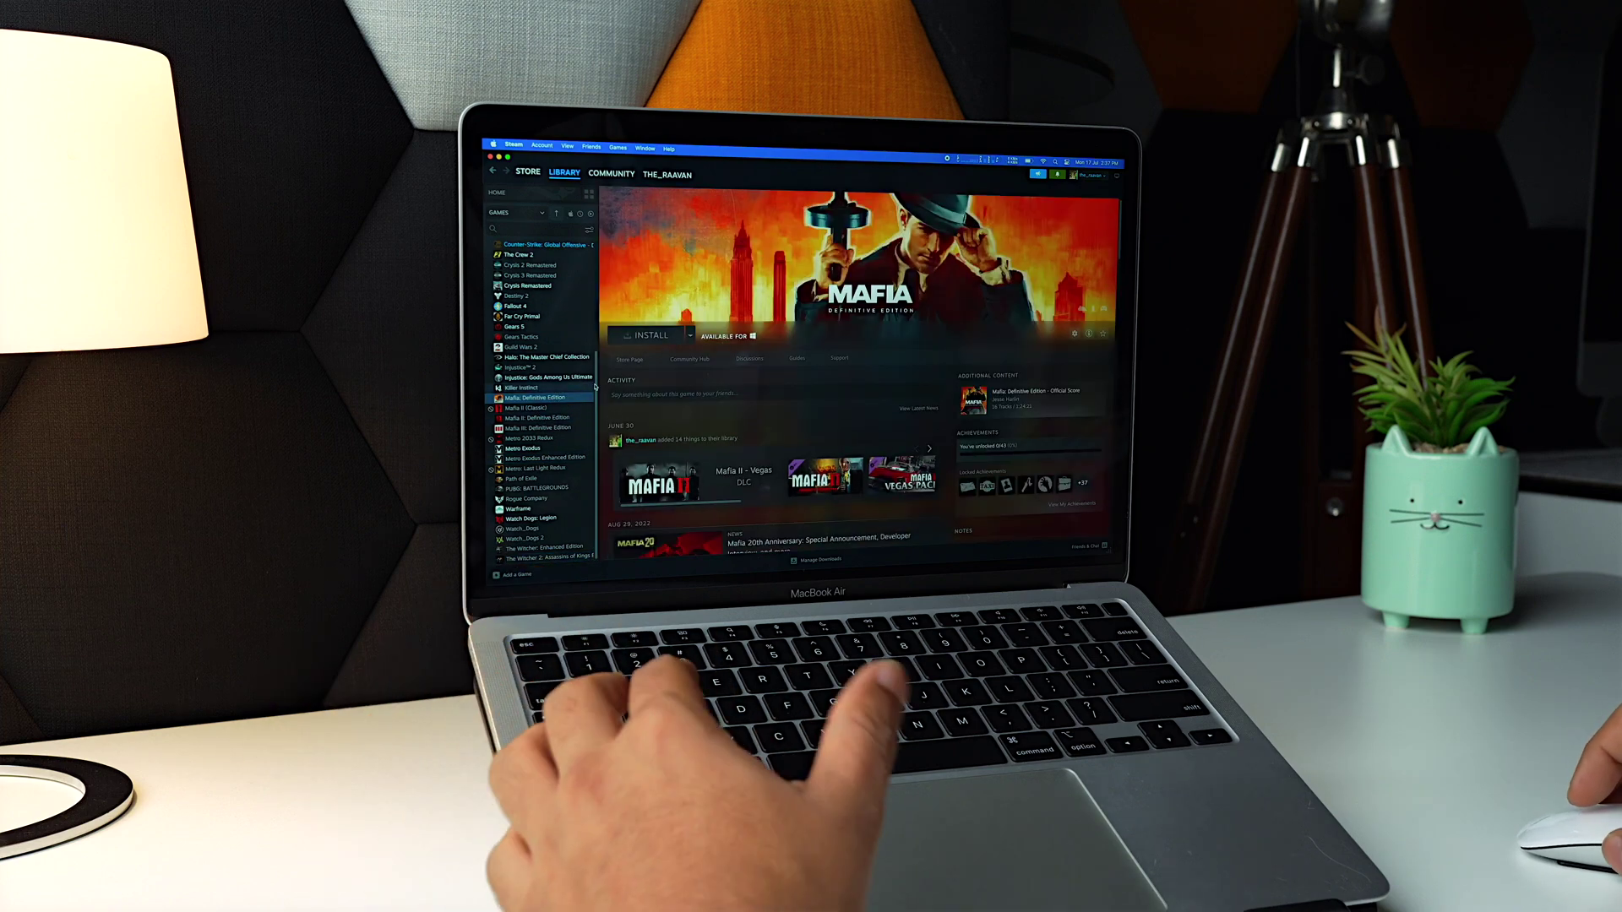
pyautogui.click(558, 368)
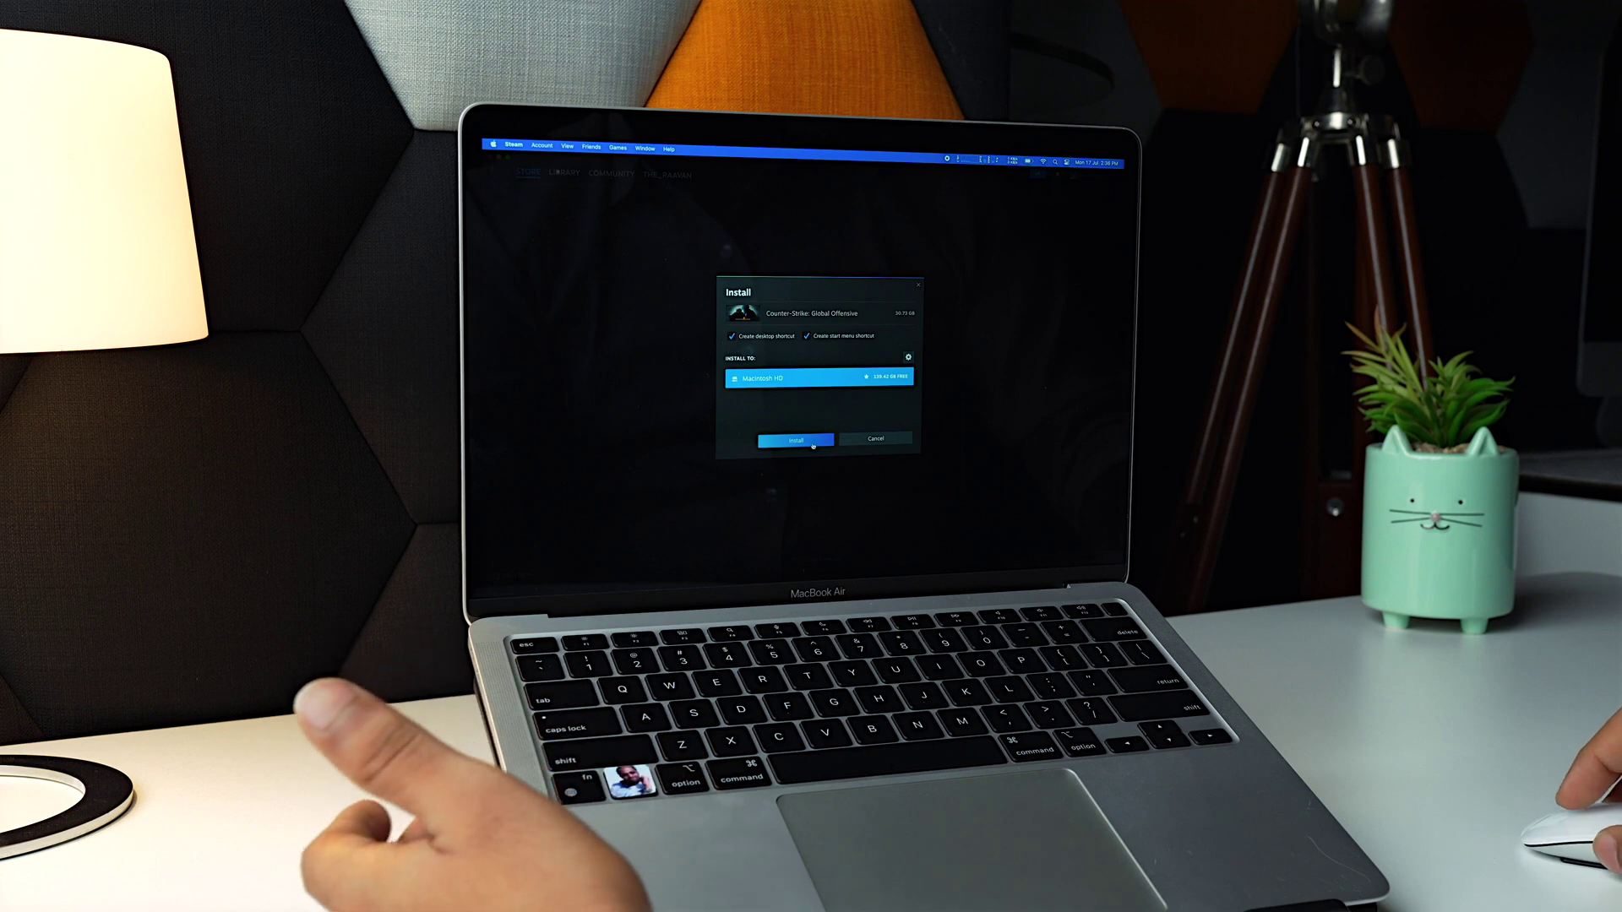
pyautogui.click(811, 446)
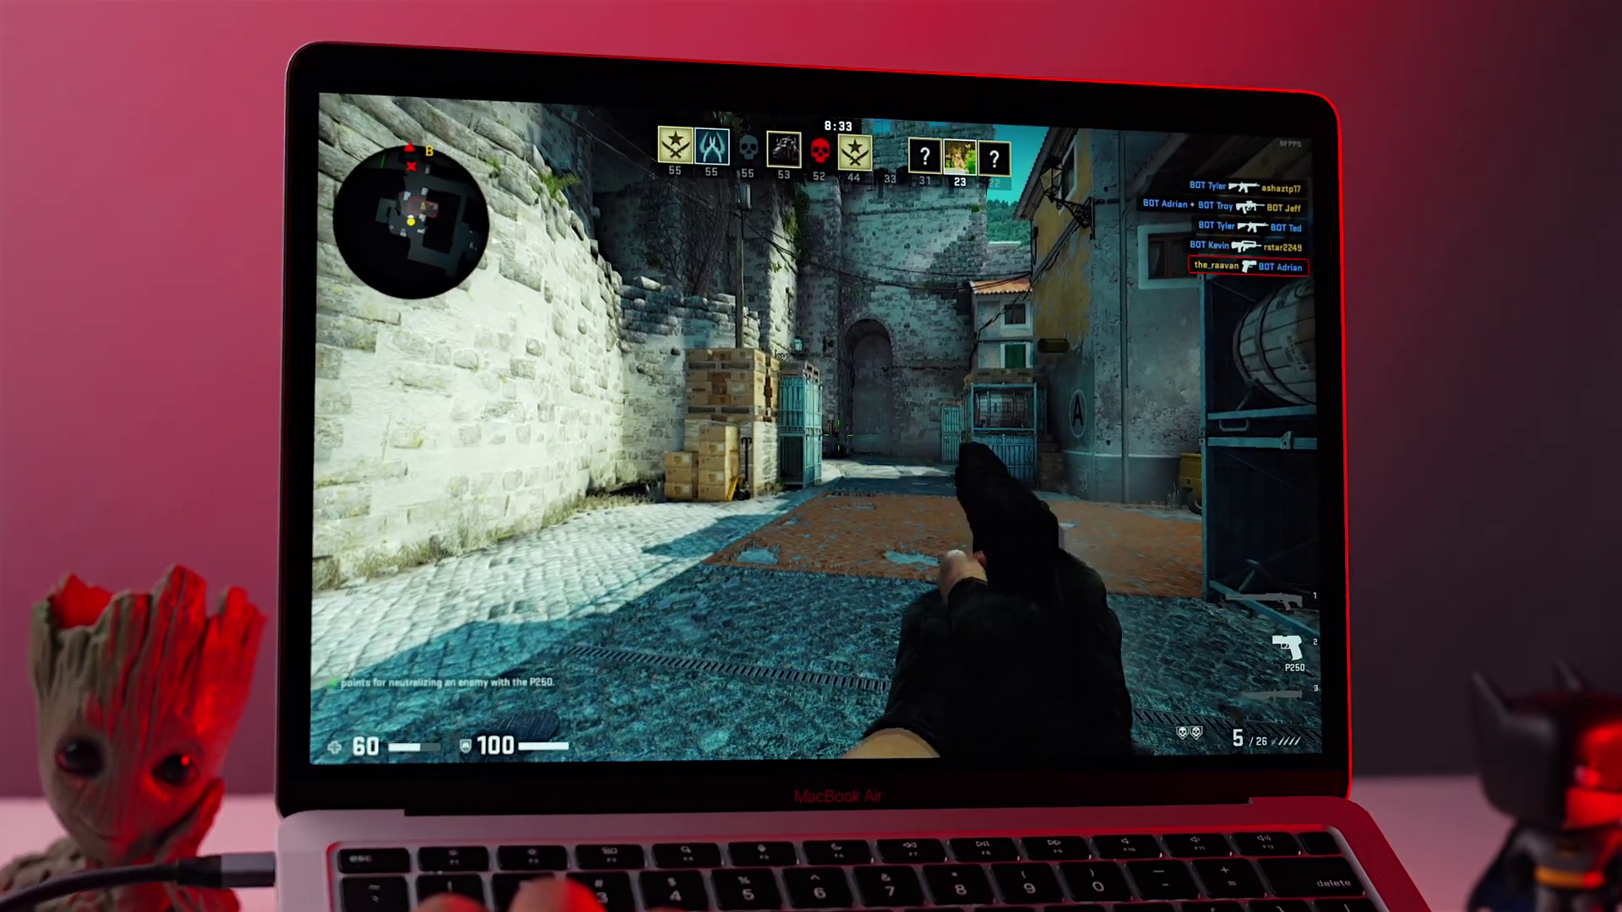
# - Reload the pistol with R, then switch to the shotgun using keys 3 and 1
pyautogui.press('r')
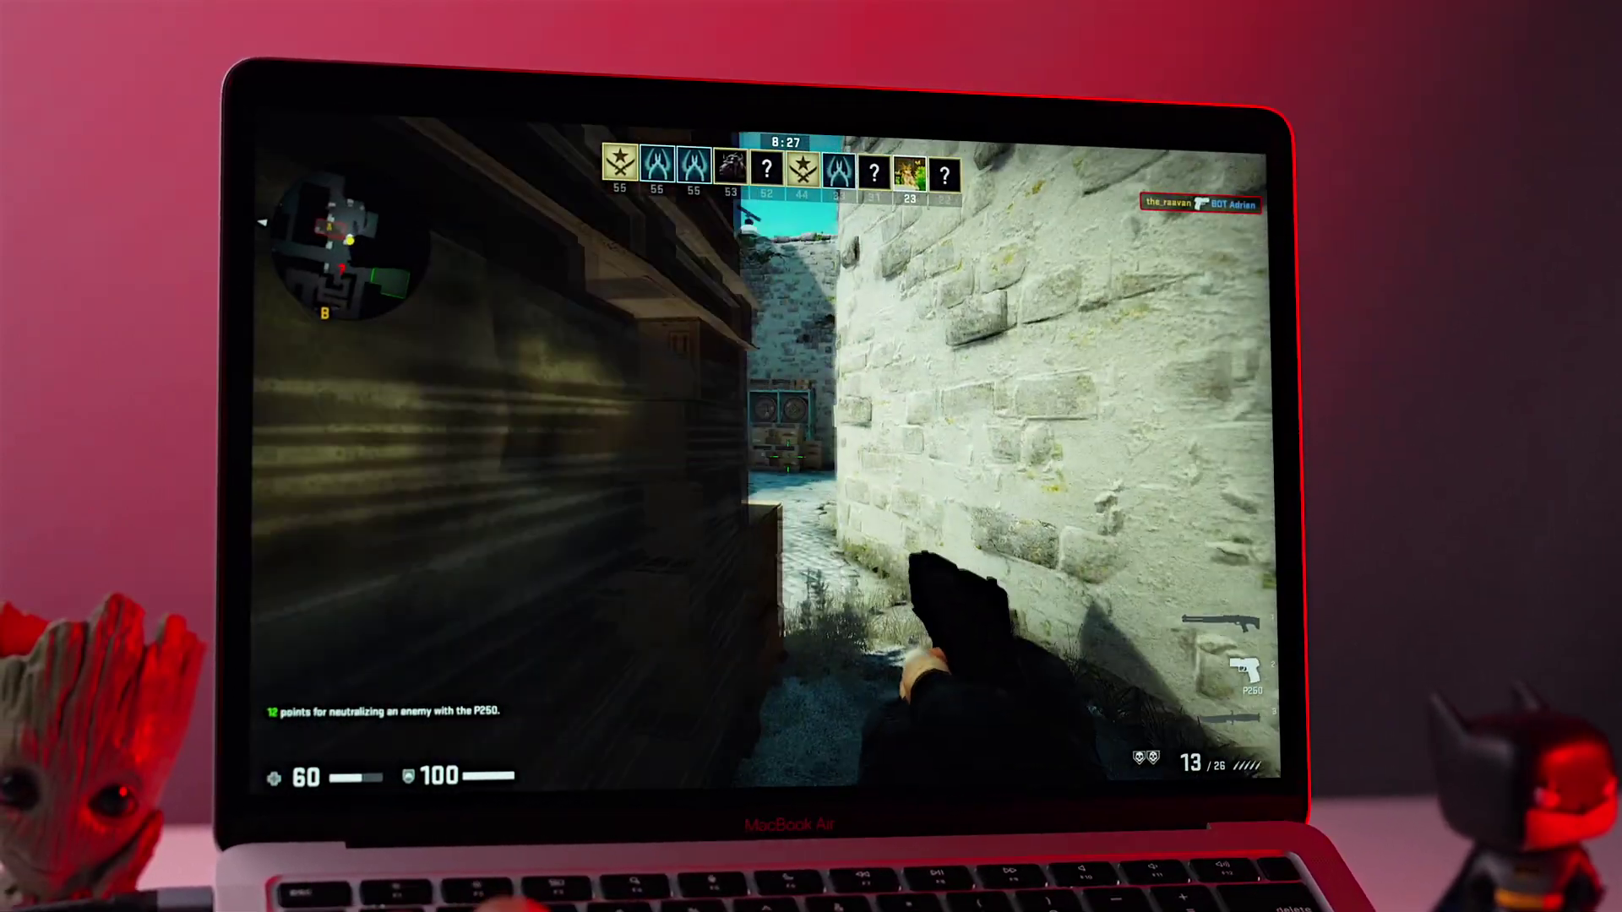
pyautogui.press('3')
pyautogui.press('1')
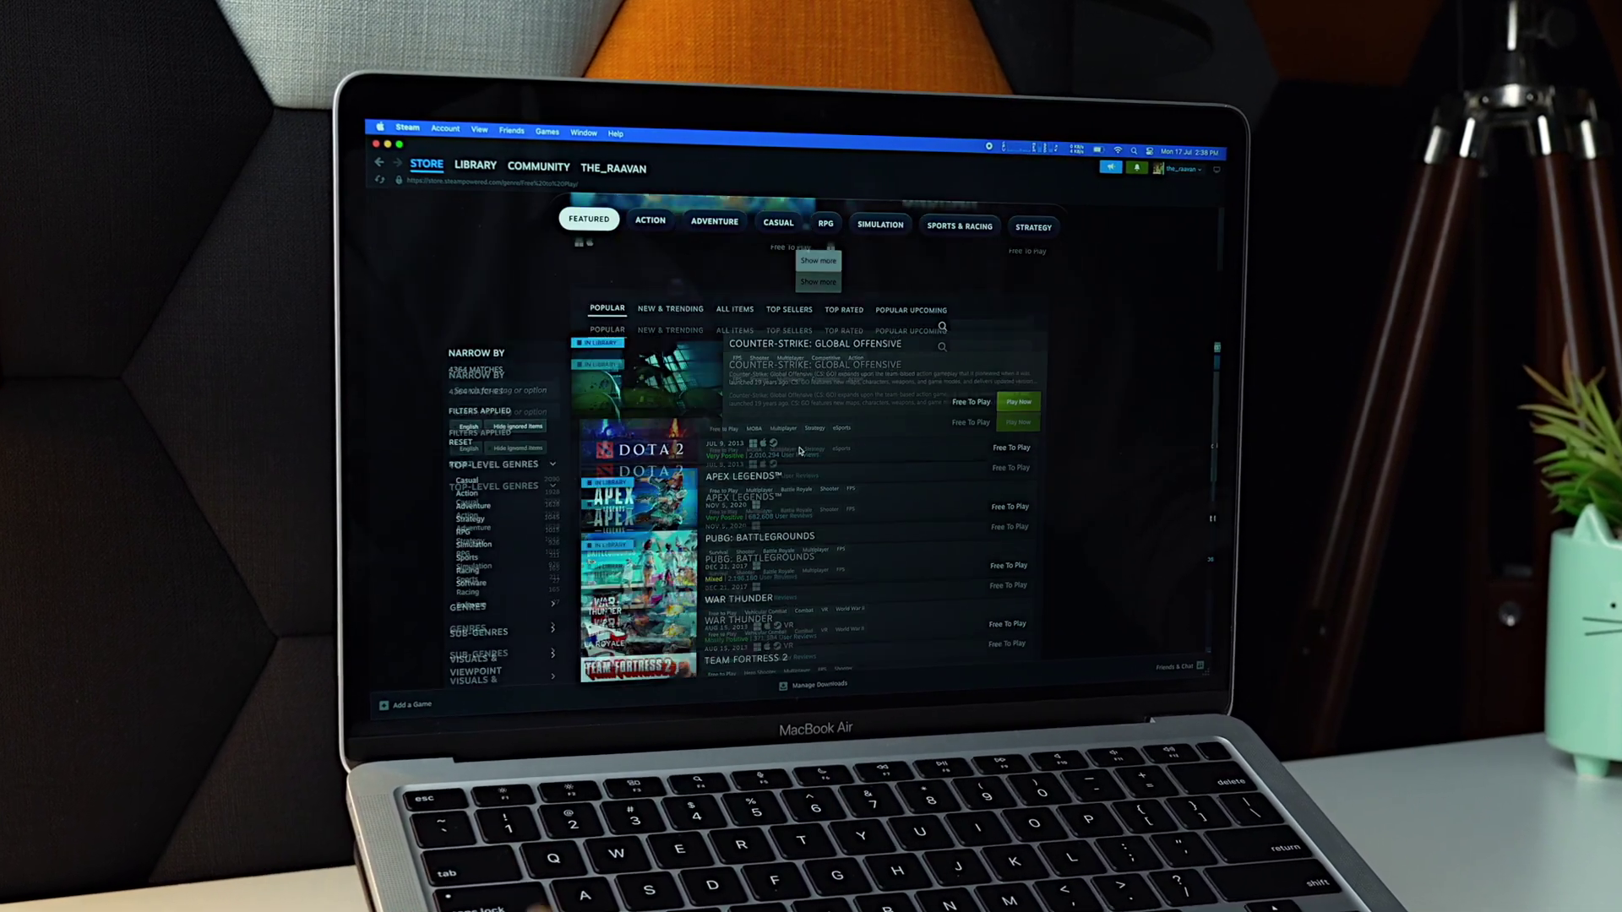
pyautogui.scroll(-2, 799, 454)
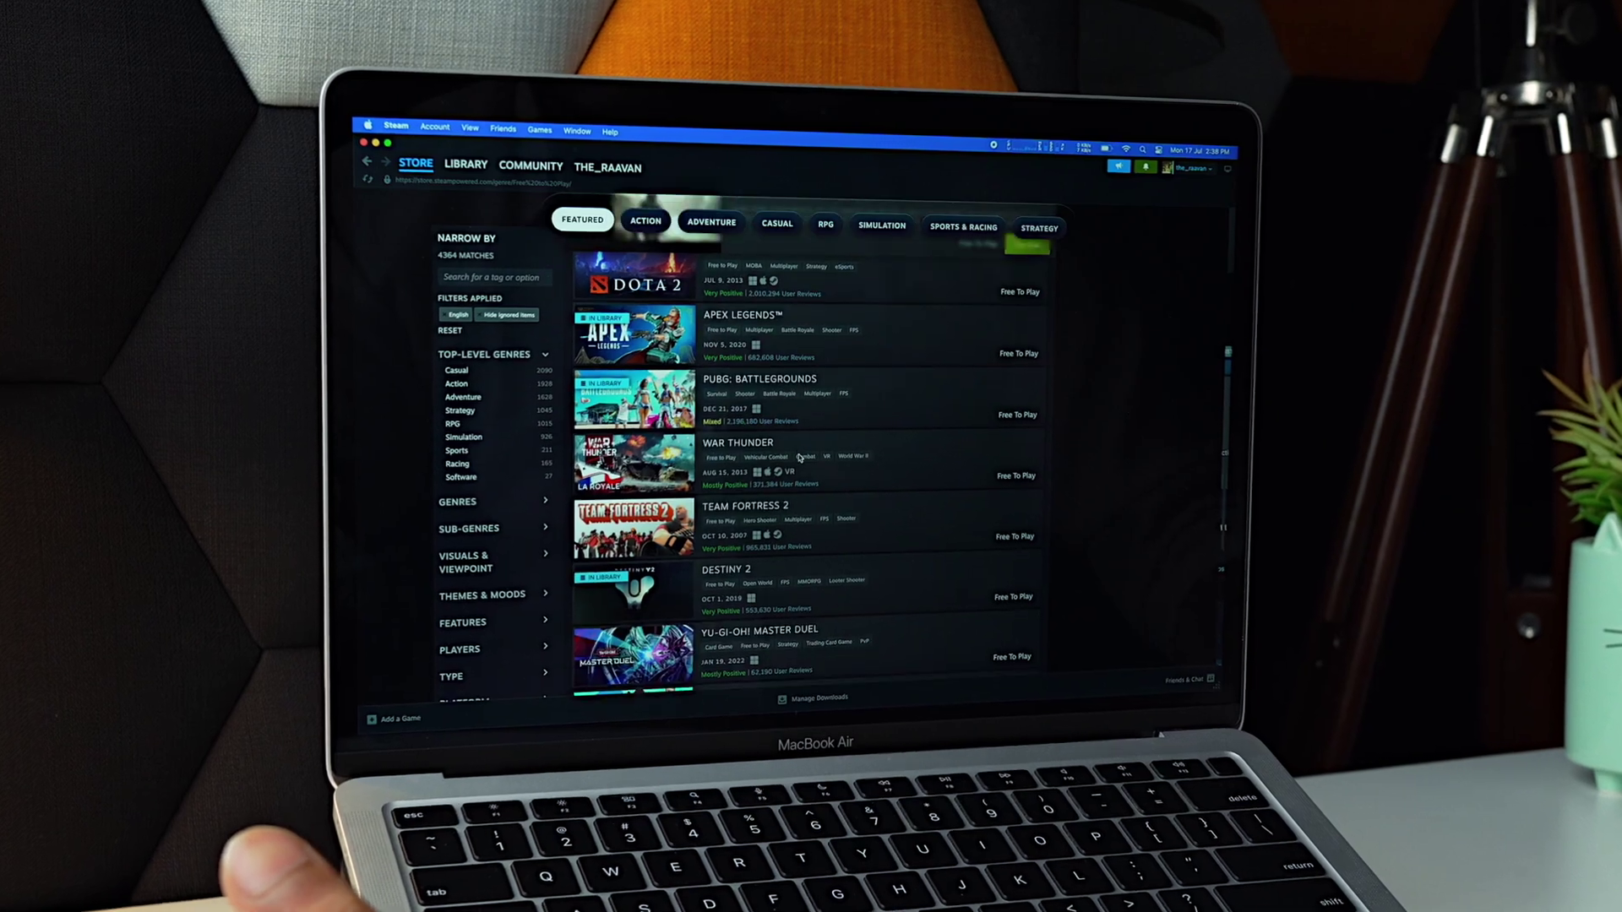